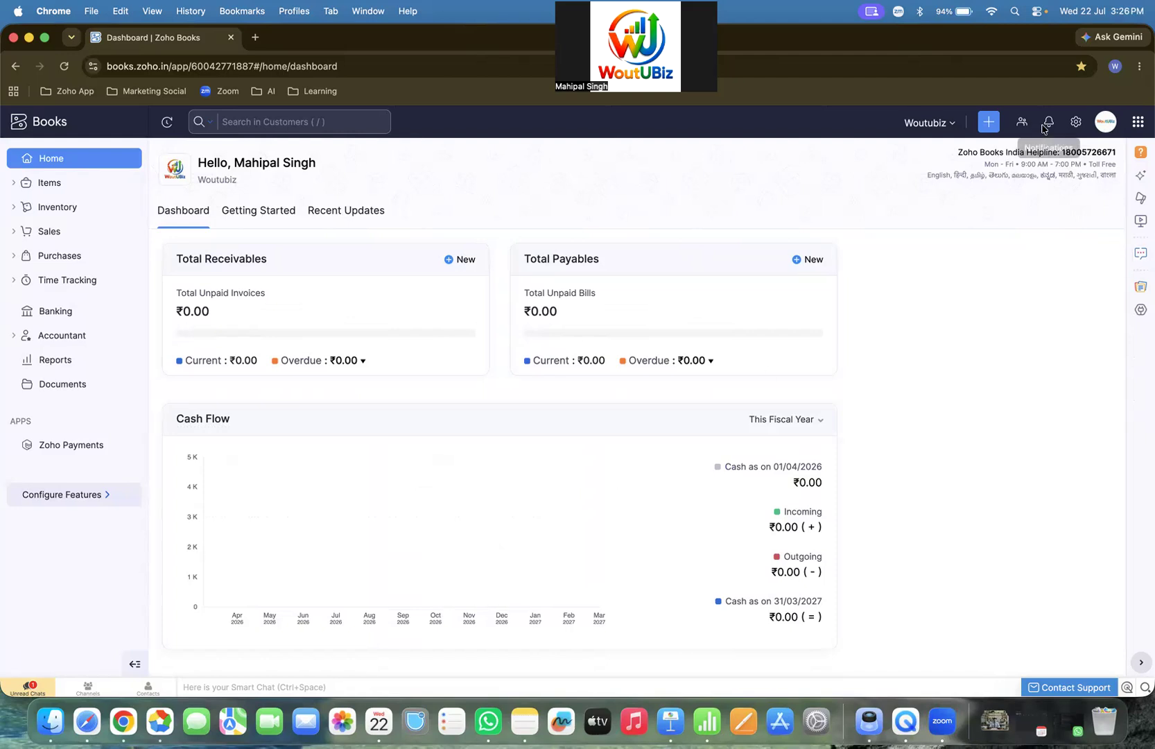
- Open the All Settings overview using the gear icon in the top bar
{"action": "left_click", "coordinate": [1075, 123]}
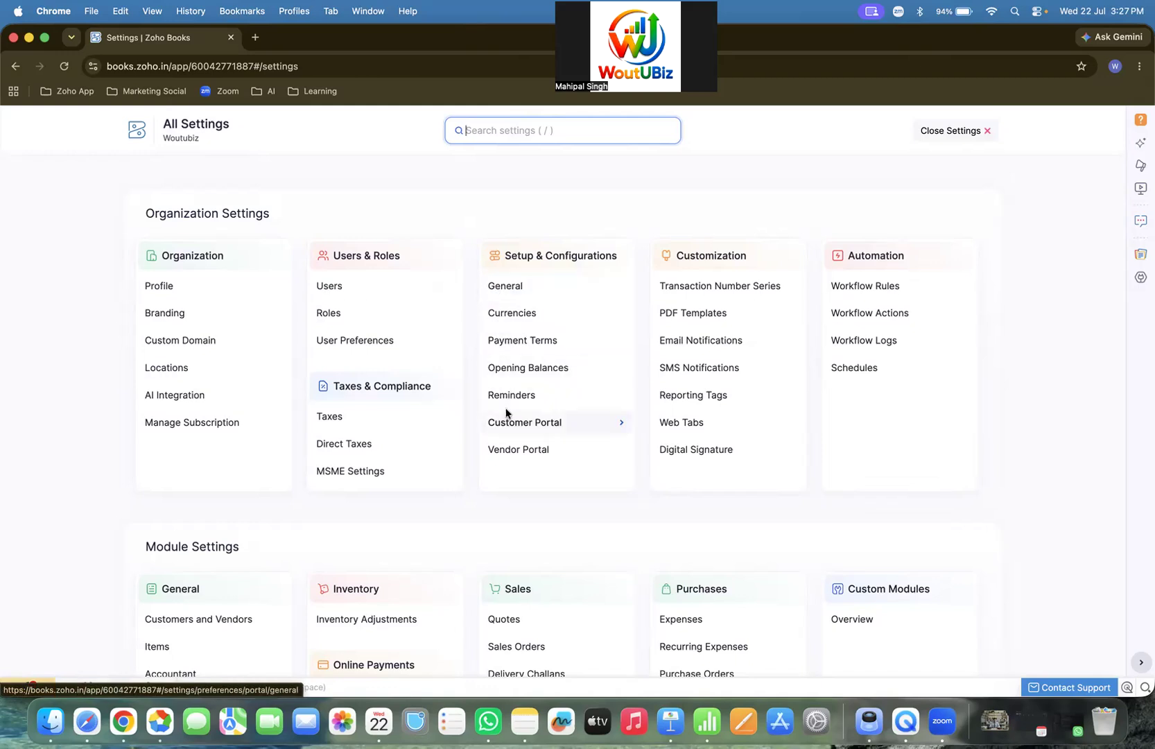
- Open the General preferences page listing which modules are enabled
{"action": "left_click", "coordinate": [492, 293]}
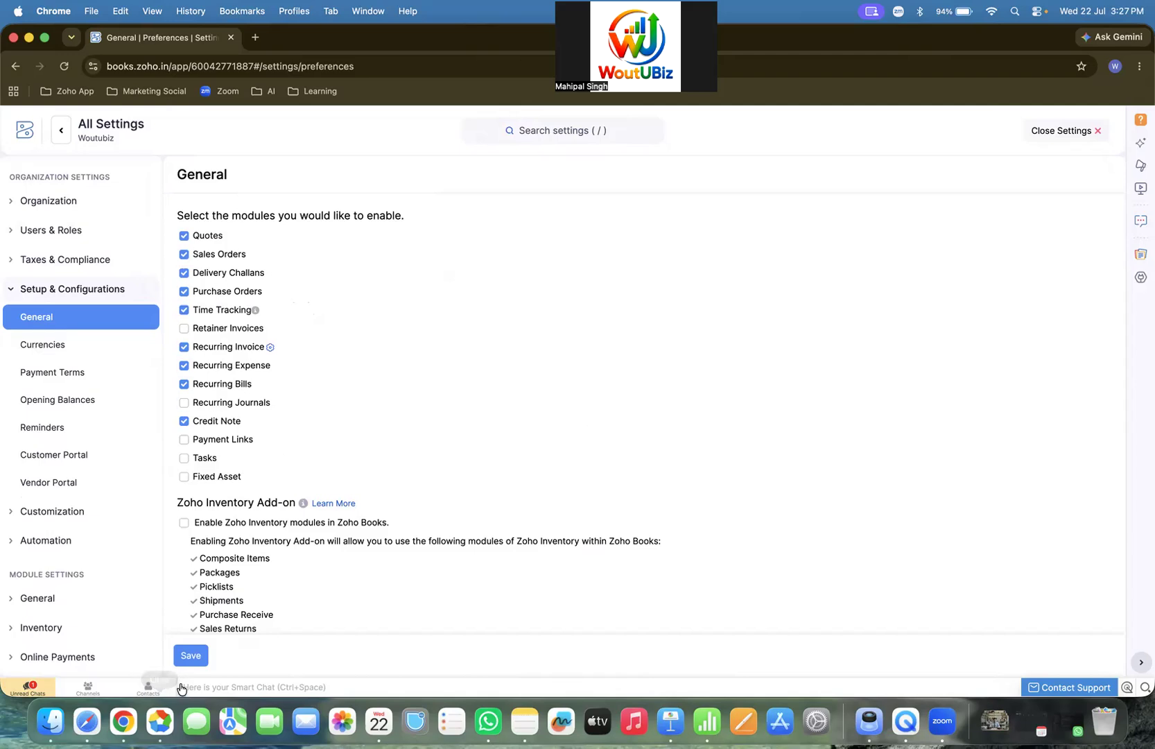
- Save the General module preferences, then go to the Currencies list with Indian Rupee as base
{"action": "left_click", "coordinate": [185, 663]}
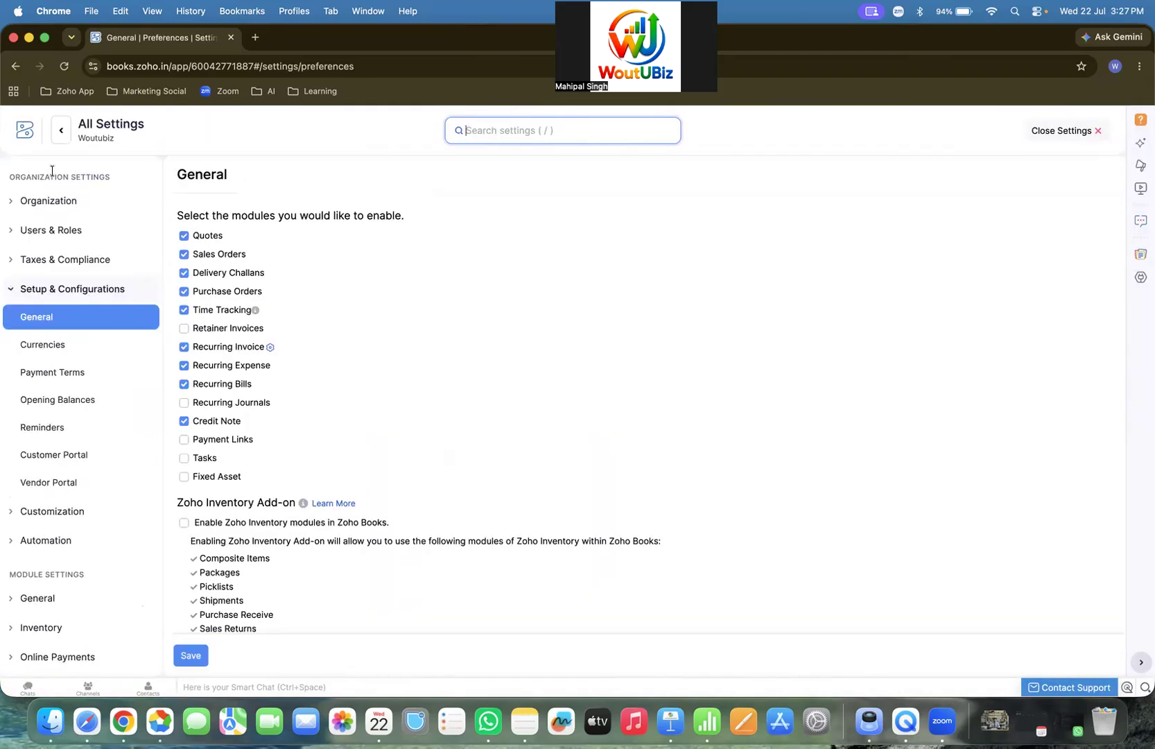
{"action": "left_click", "coordinate": [61, 131]}
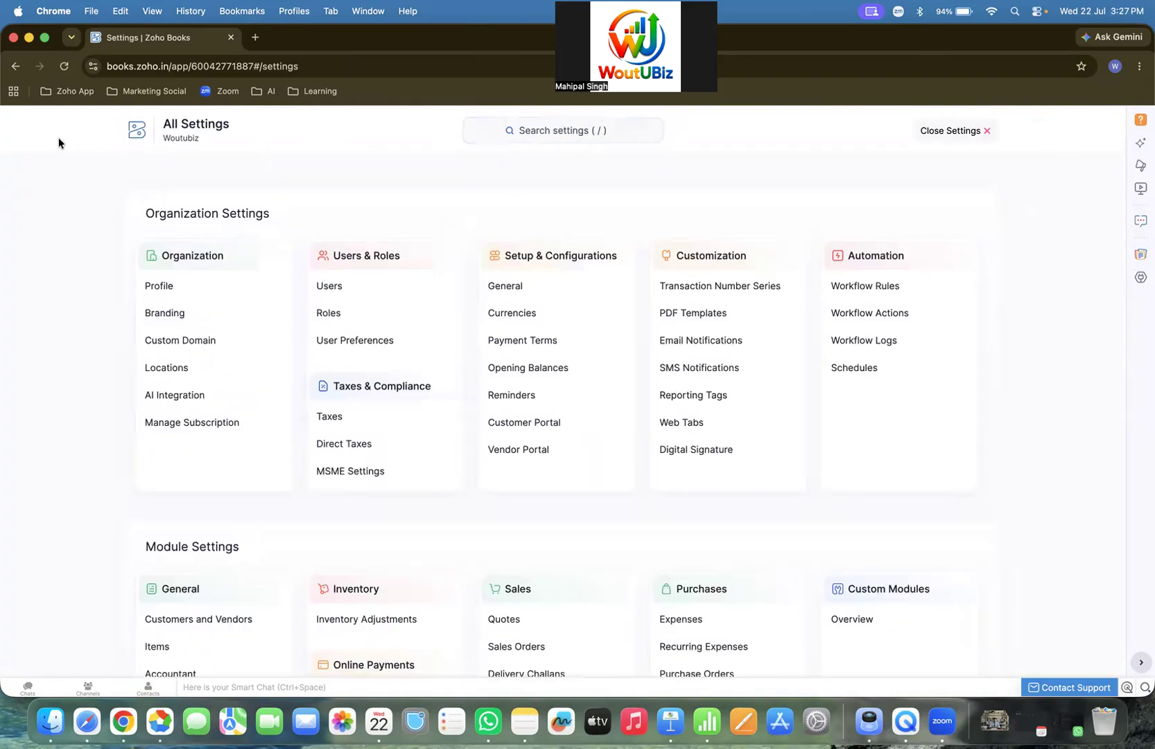
{"action": "left_click", "coordinate": [538, 318]}
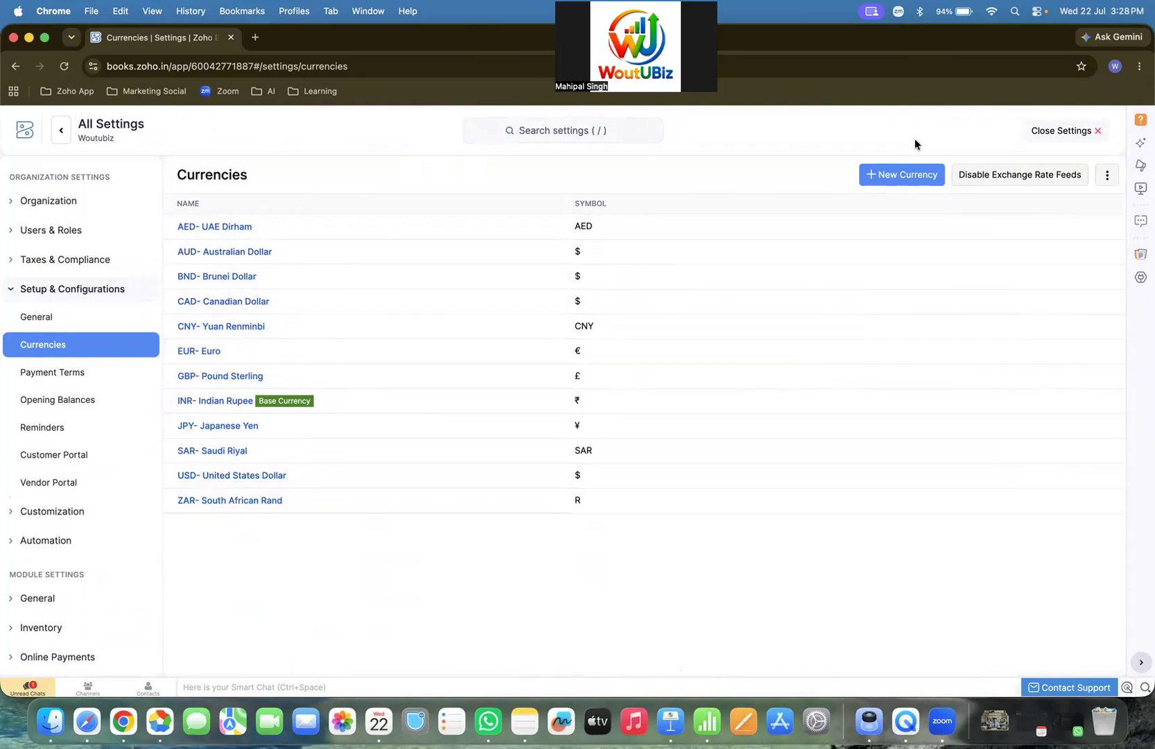
- Start a new currency from the Currencies page
{"action": "left_click", "coordinate": [894, 173]}
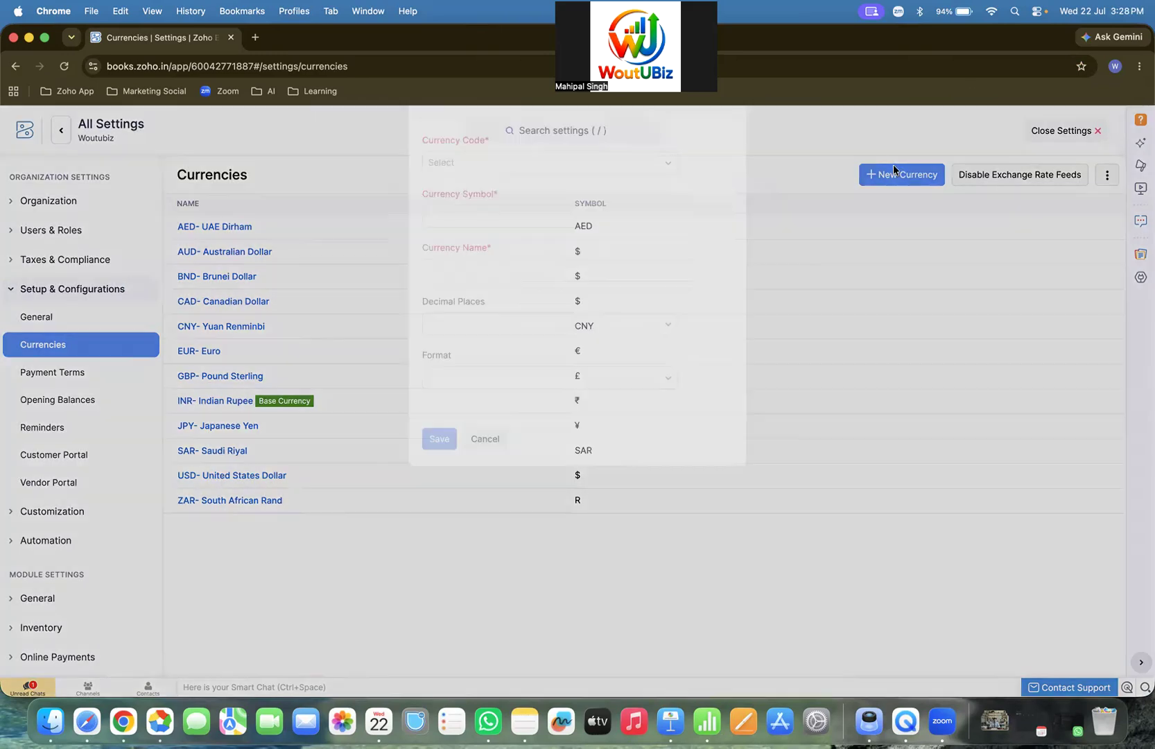
- Browse the Currency Code and Decimal Places options, then discard the new currency unsaved
{"action": "left_click", "coordinate": [479, 193]}
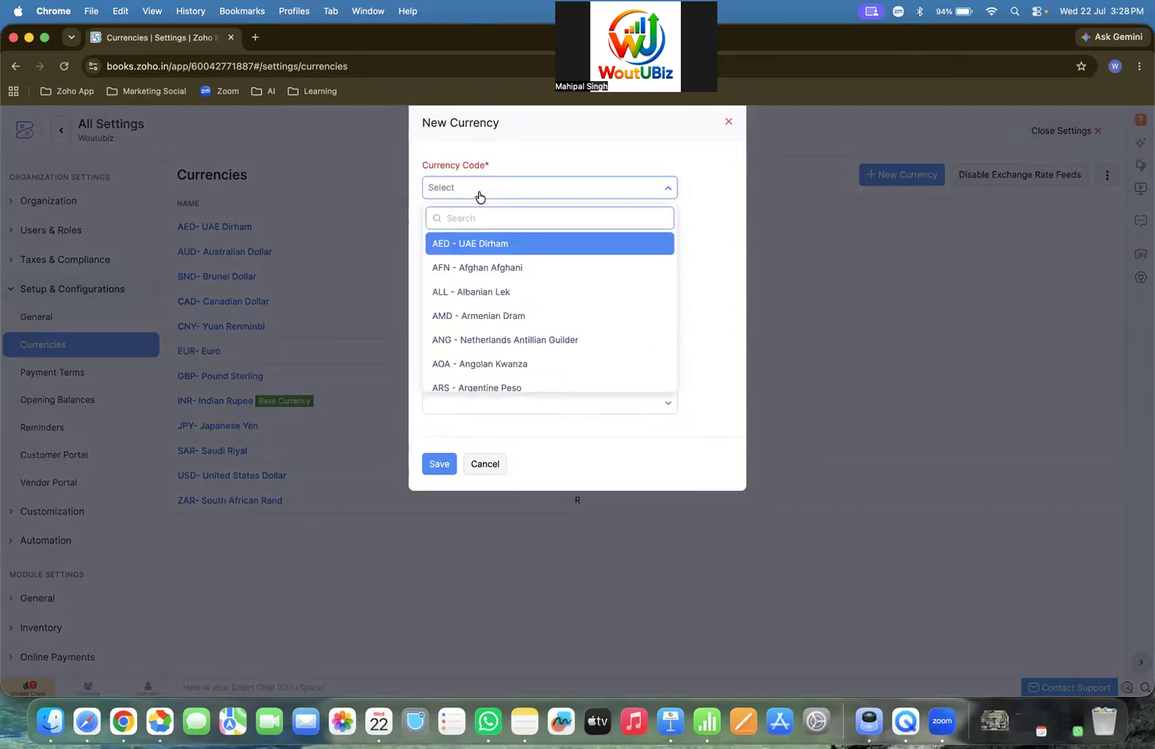
{"action": "left_click", "coordinate": [737, 266]}
{"action": "left_click", "coordinate": [547, 240]}
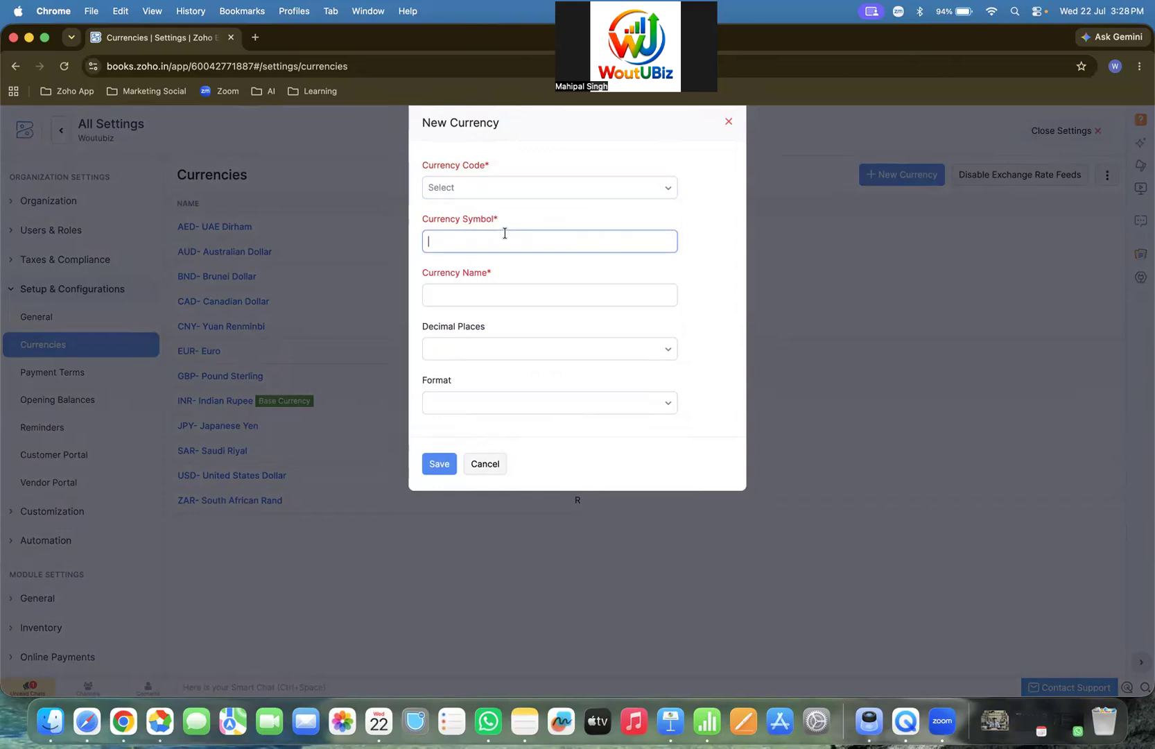
{"action": "left_click", "coordinate": [485, 297]}
{"action": "left_click", "coordinate": [467, 355]}
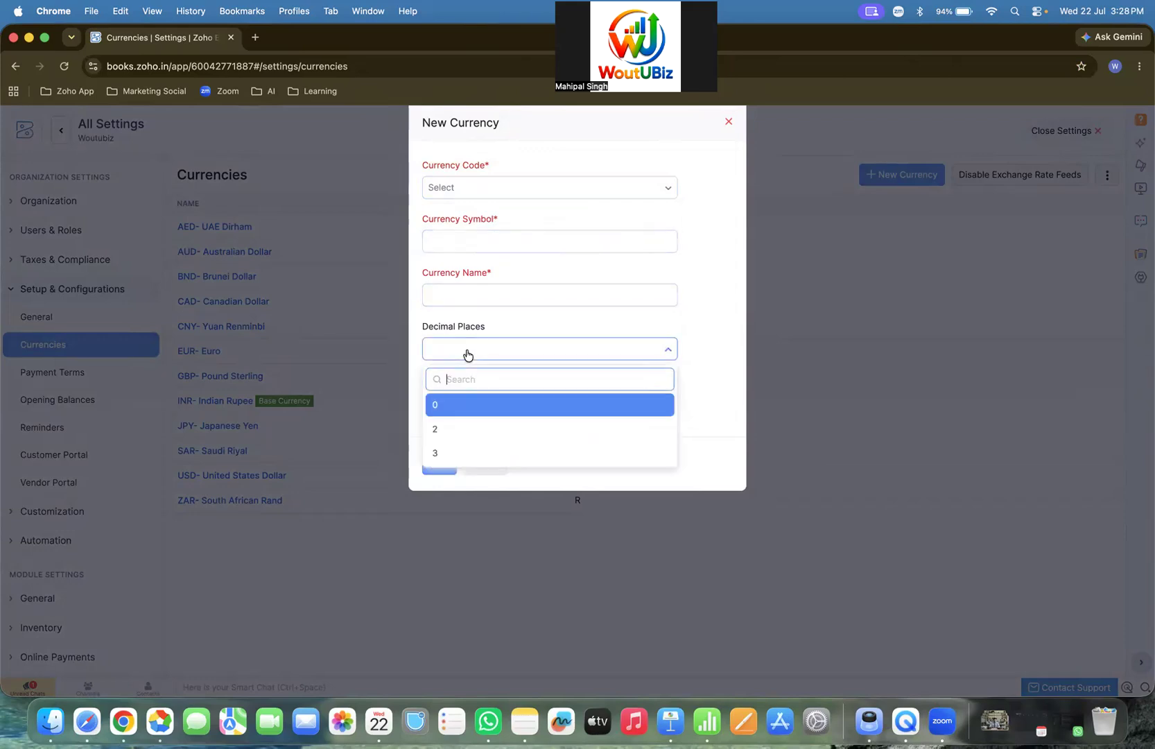
{"action": "left_click", "coordinate": [724, 376]}
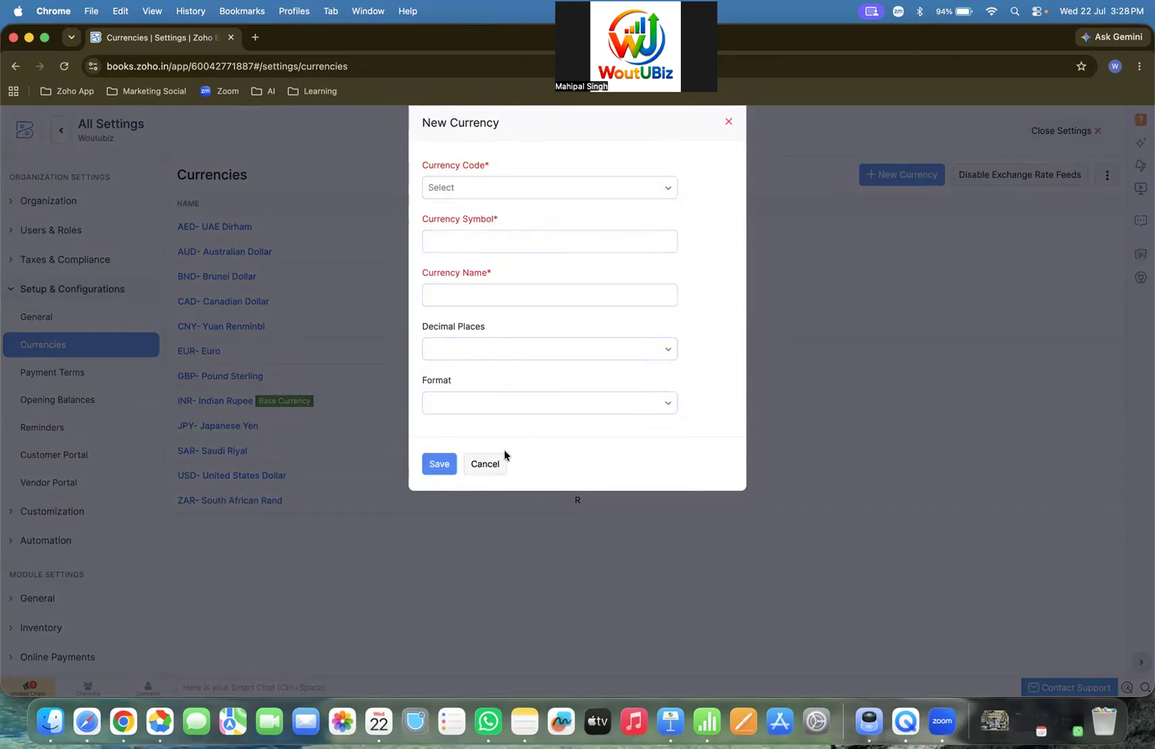
{"action": "left_click", "coordinate": [489, 466]}
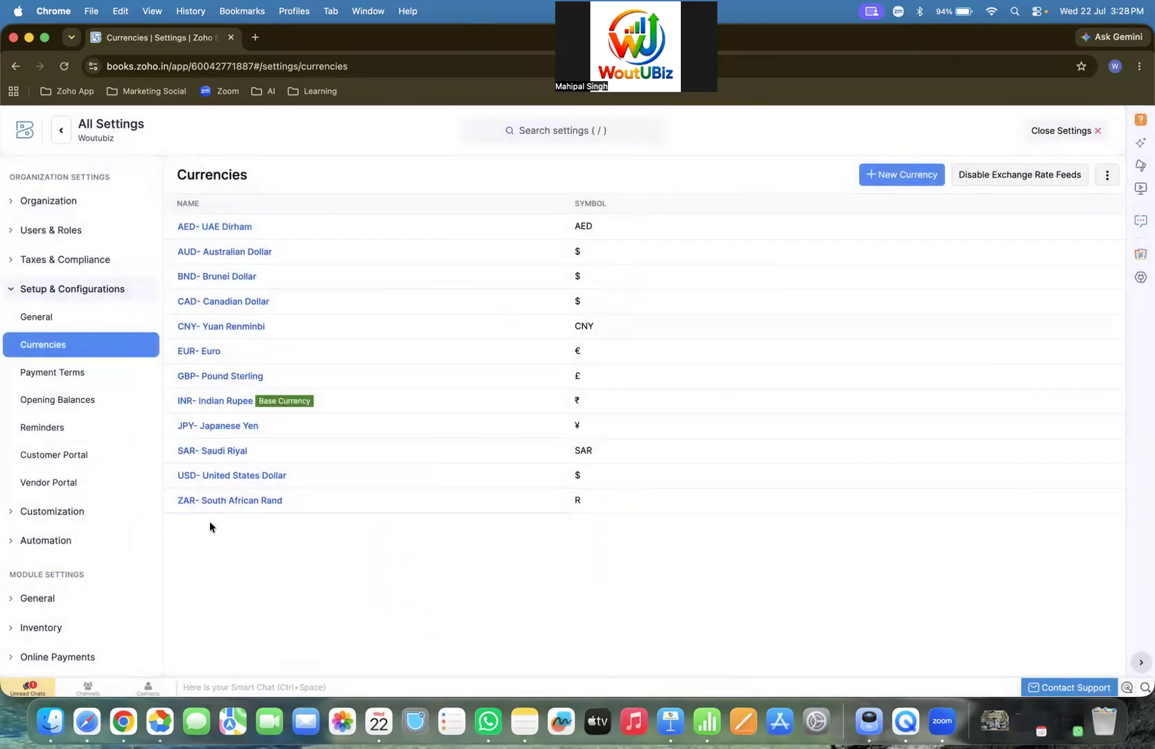
{"action": "left_click", "coordinate": [54, 132]}
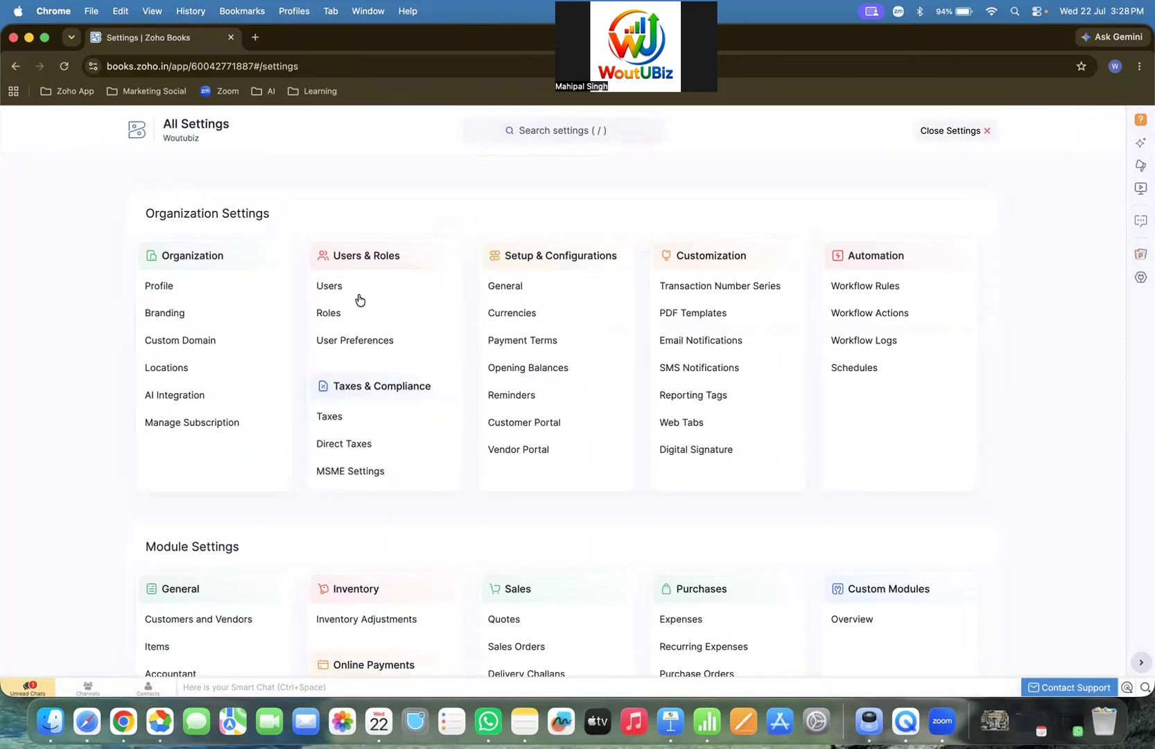
- Open Payment Terms, showing seven terms with Due on Receipt as the default
{"action": "left_click", "coordinate": [523, 339]}
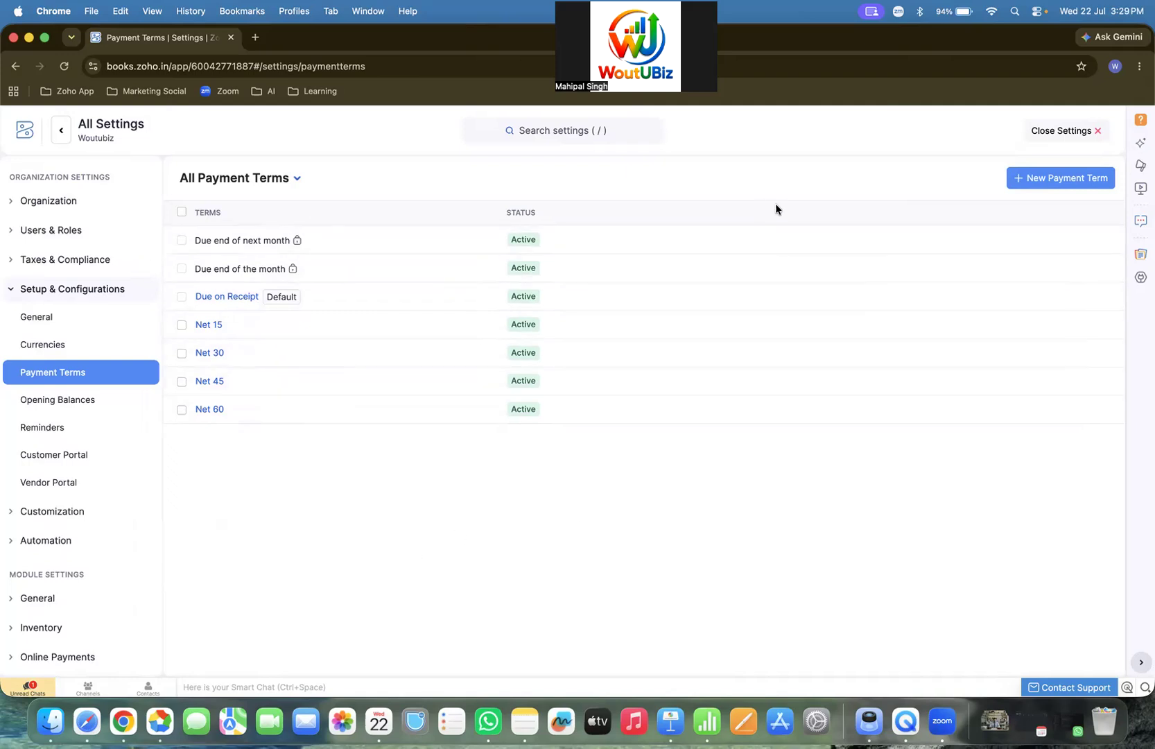
- Start a new payment term, then cancel it unsaved and return to All Settings
{"action": "left_click", "coordinate": [1051, 178]}
{"action": "left_click", "coordinate": [498, 166]}
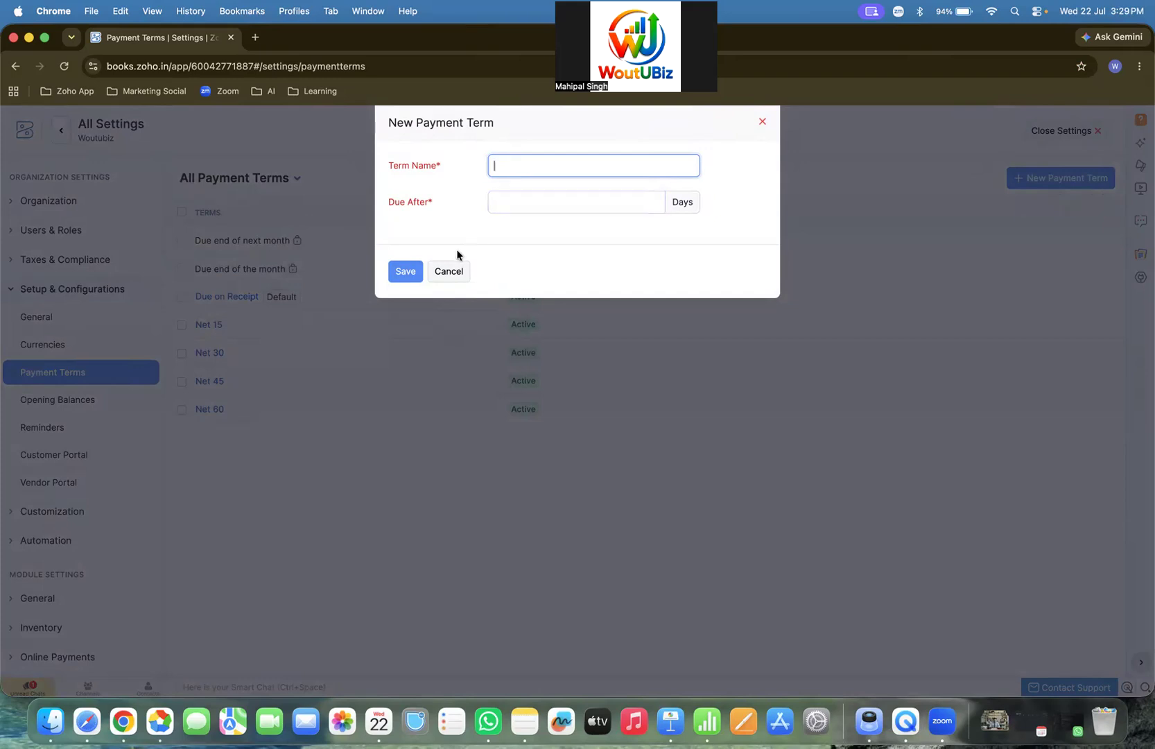
{"action": "left_click", "coordinate": [448, 269]}
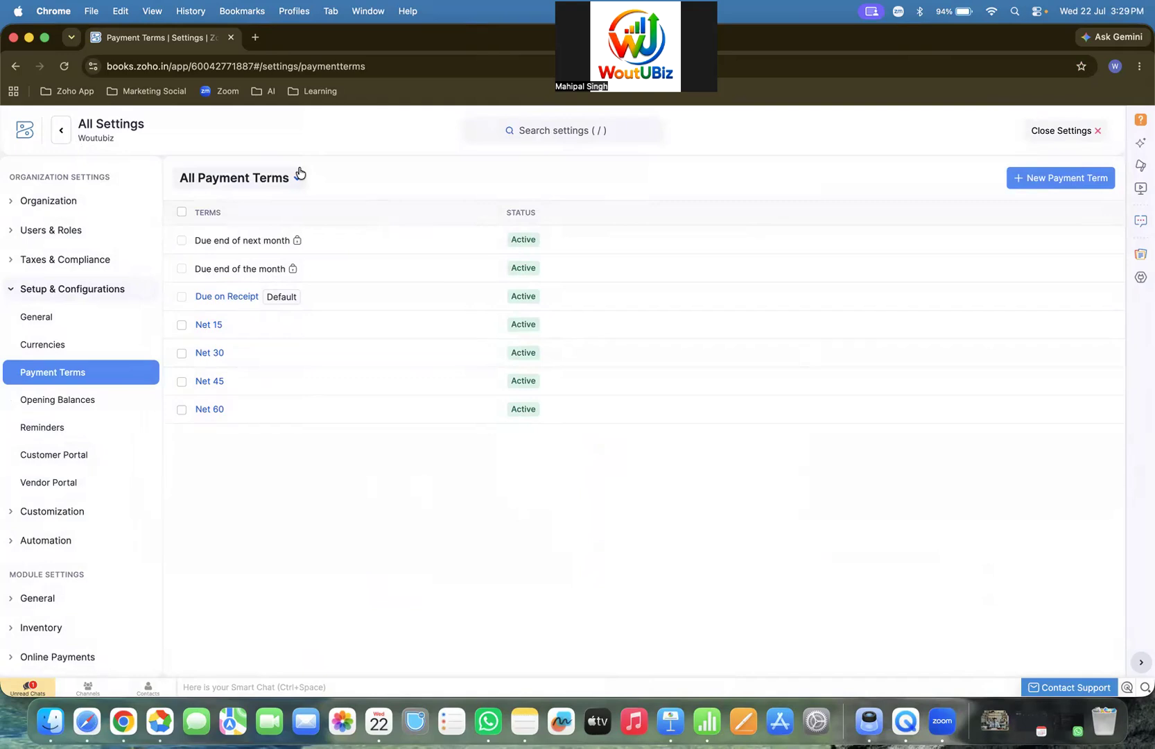
{"action": "left_click", "coordinate": [61, 130]}
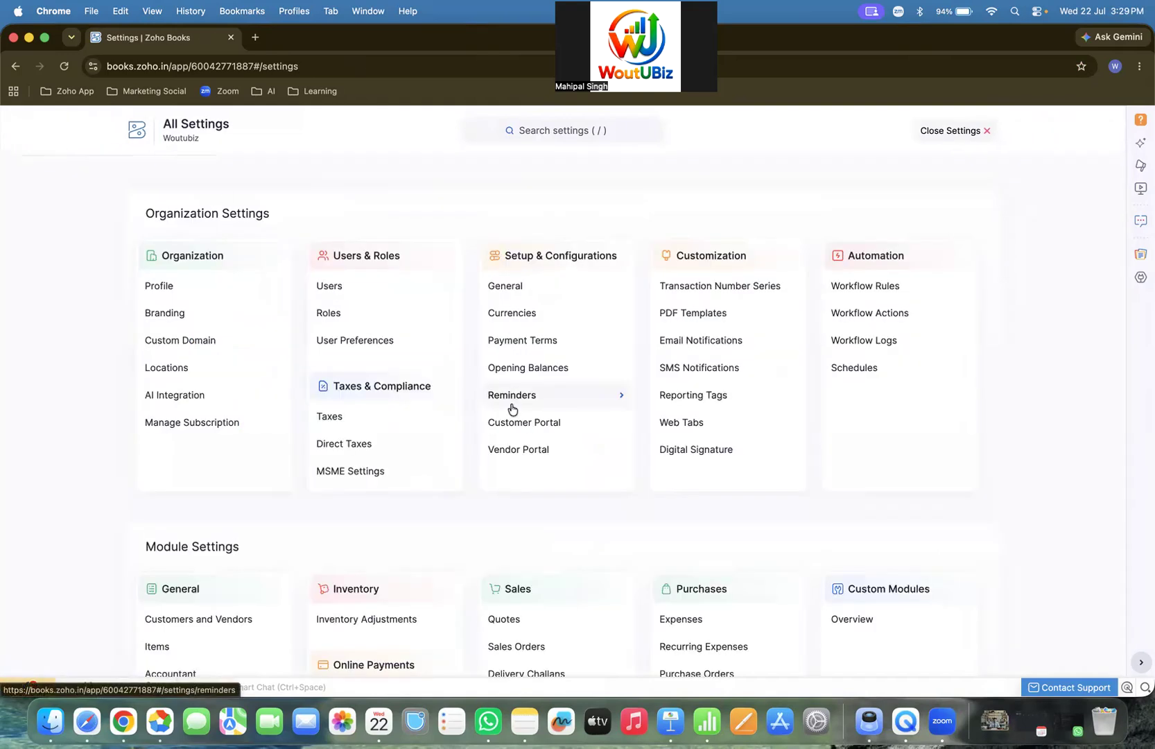
{"action": "left_click", "coordinate": [521, 366]}
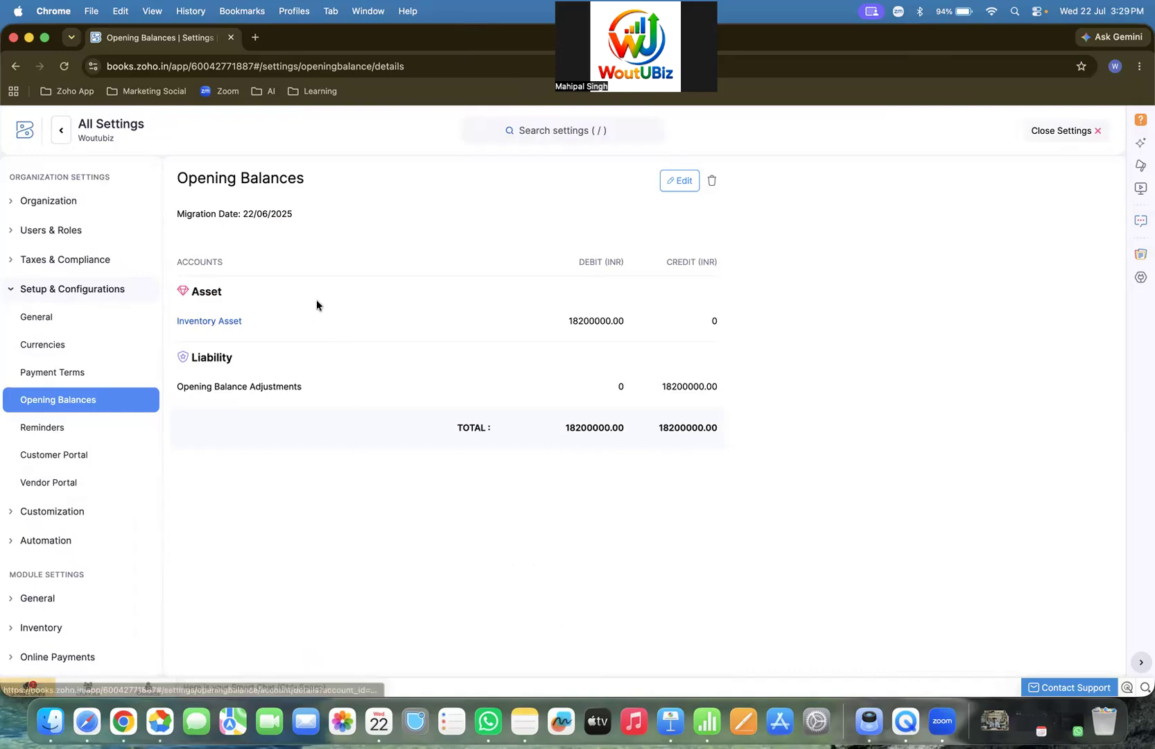
{"action": "left_click", "coordinate": [56, 141]}
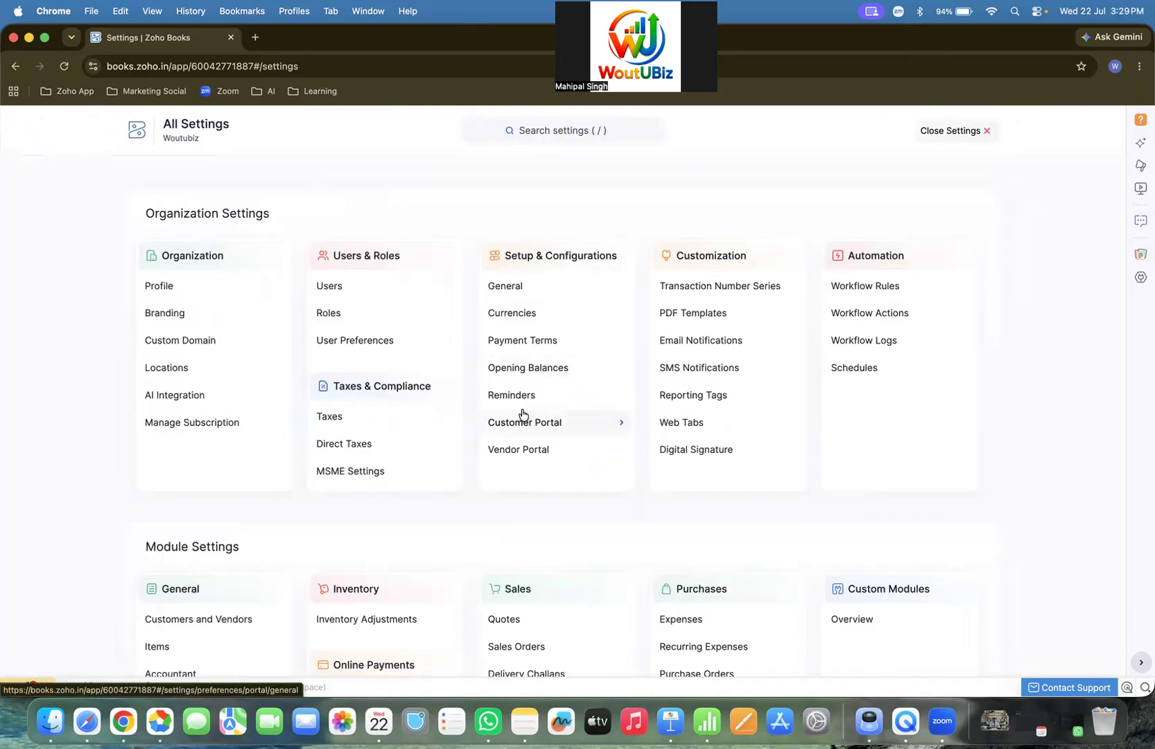
- Glance at Customer Portal, then open Reminders with its manual and automated invoice reminders
{"action": "left_click", "coordinate": [521, 421]}
{"action": "left_click", "coordinate": [66, 129]}
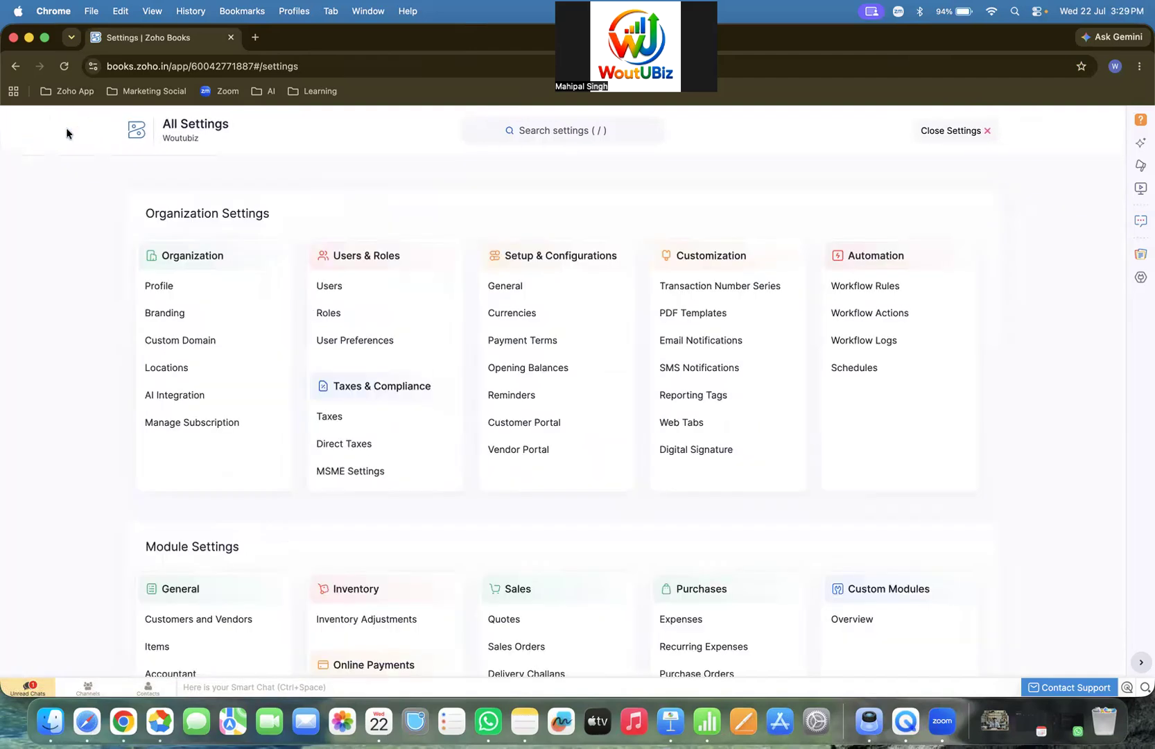
{"action": "left_click", "coordinate": [507, 395]}
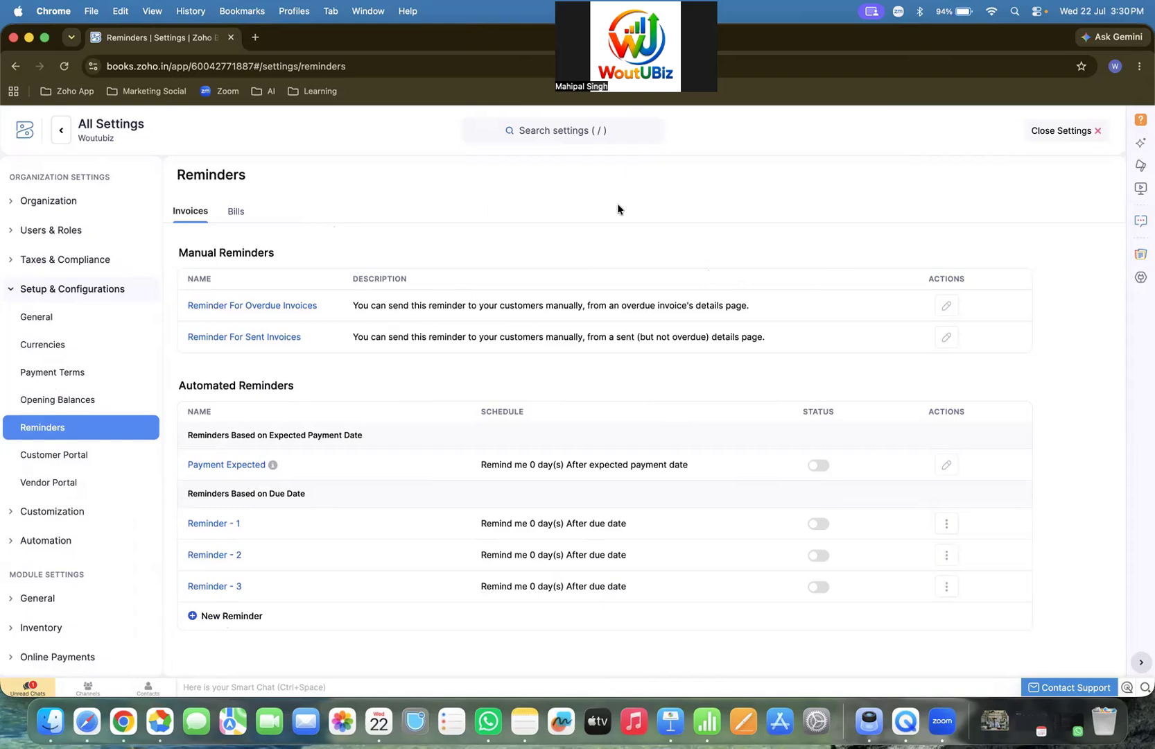
- Review the Customer Portal preferences, then return to All Settings
{"action": "left_click", "coordinate": [61, 129]}
{"action": "left_click", "coordinate": [511, 427]}
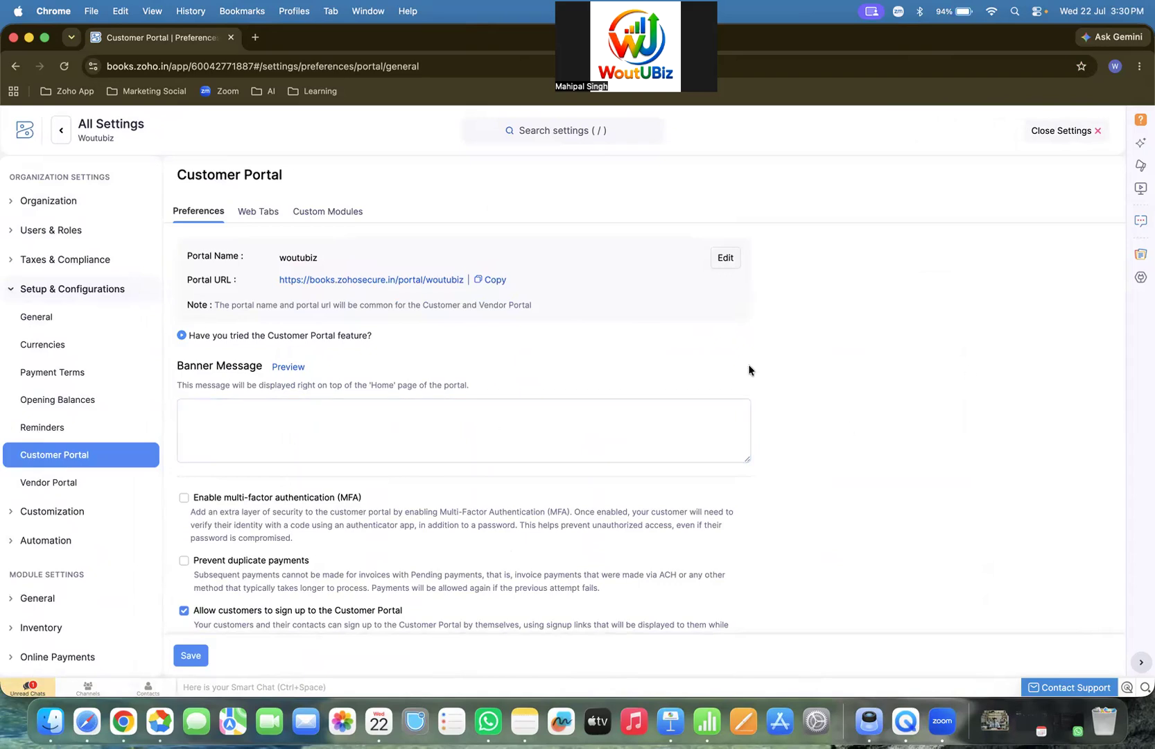
{"action": "scroll", "coordinate": [748, 364], "scroll_direction": "down", "scroll_amount": 5}
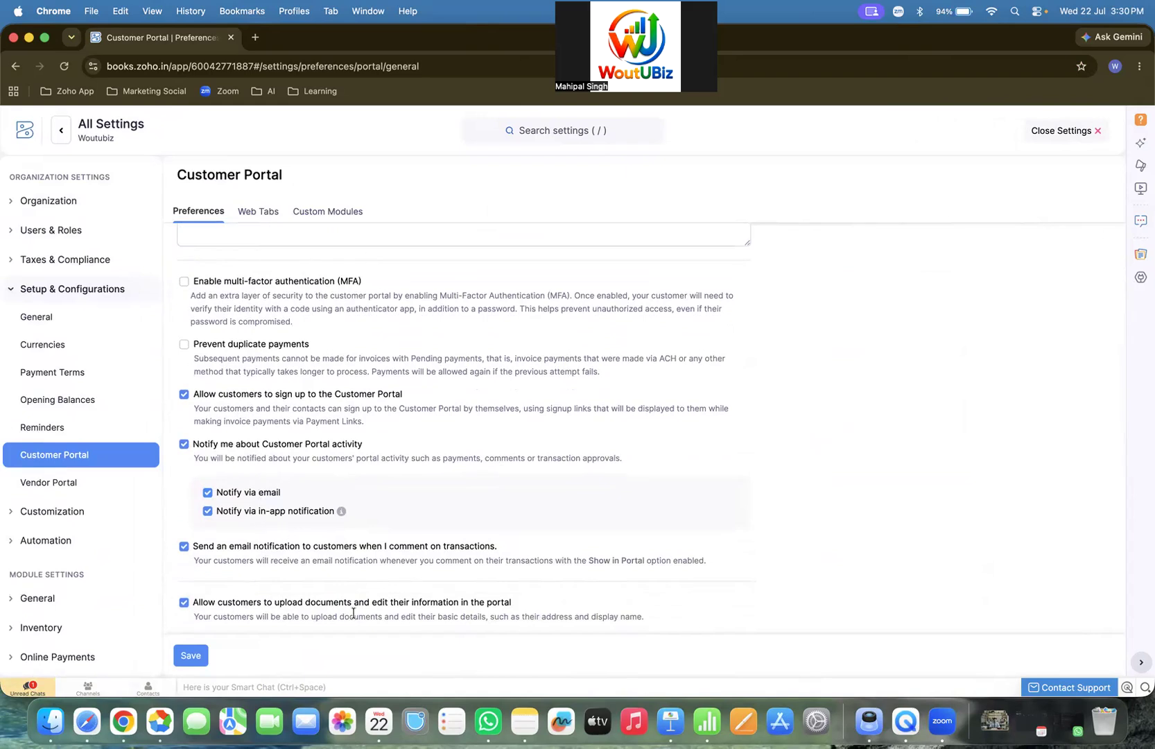
{"action": "left_click", "coordinate": [61, 130]}
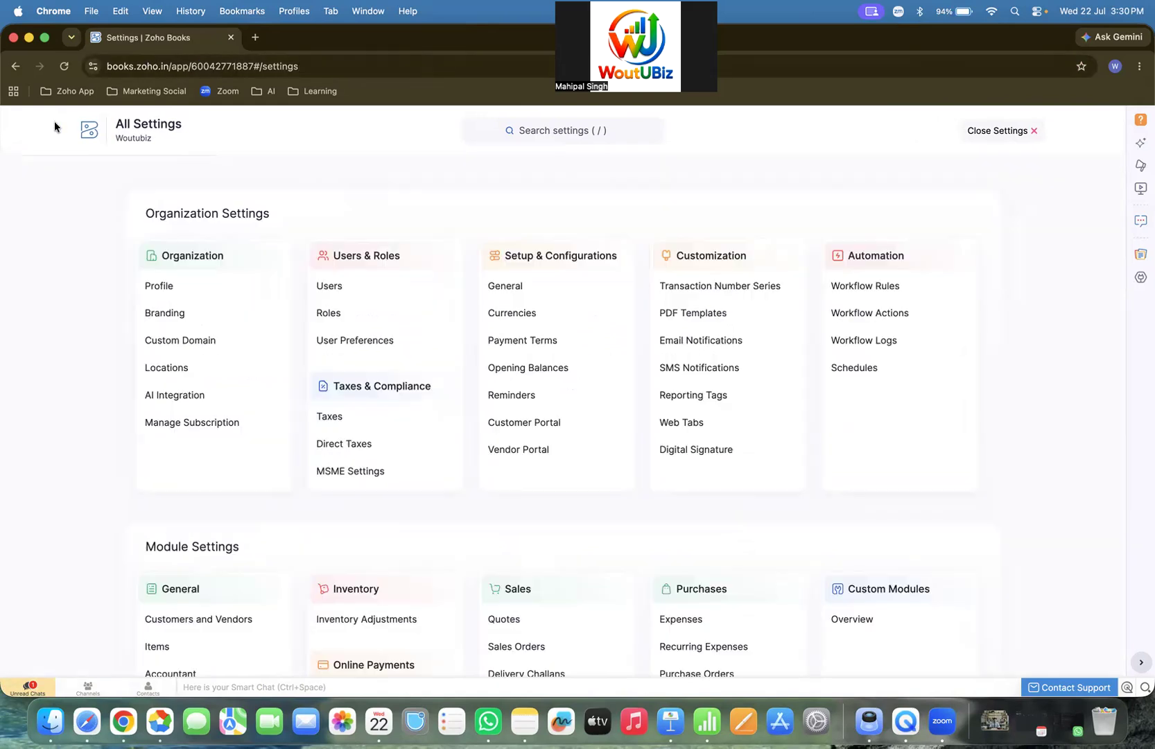
- Open Vendor Portal preferences and review its URL, banner, notification and permission options
{"action": "left_click", "coordinate": [536, 458]}
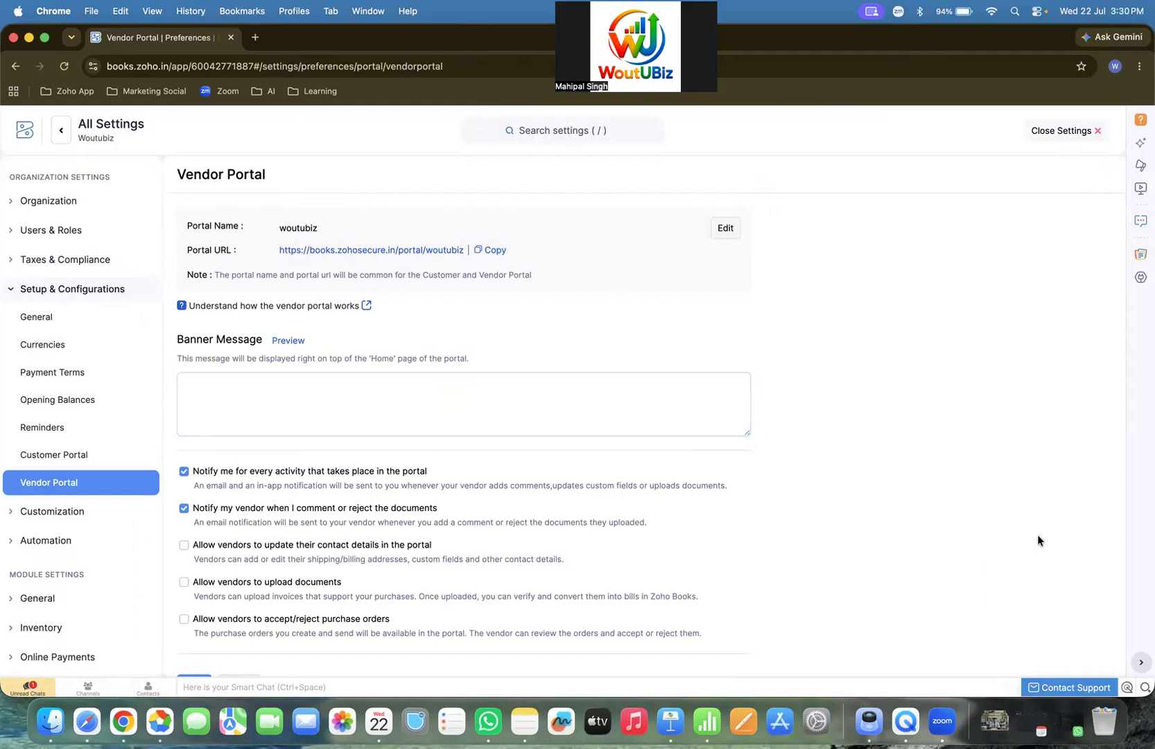
{"action": "scroll", "coordinate": [1038, 540], "scroll_direction": "down", "scroll_amount": 2}
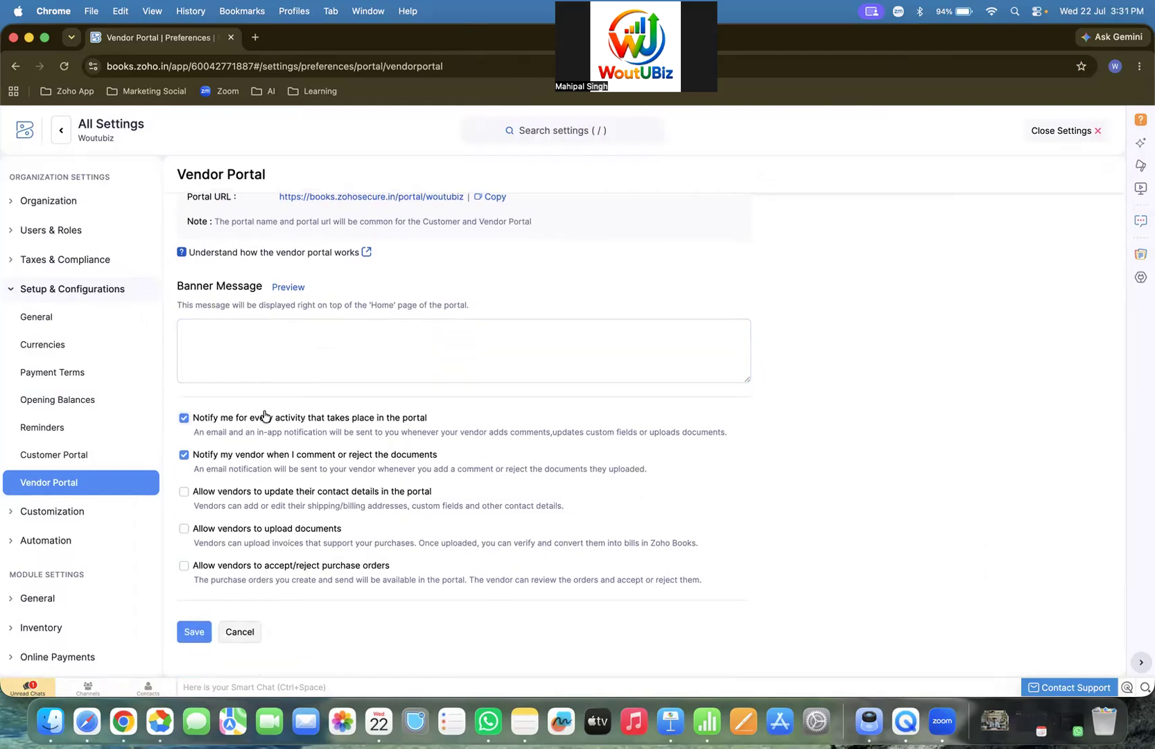